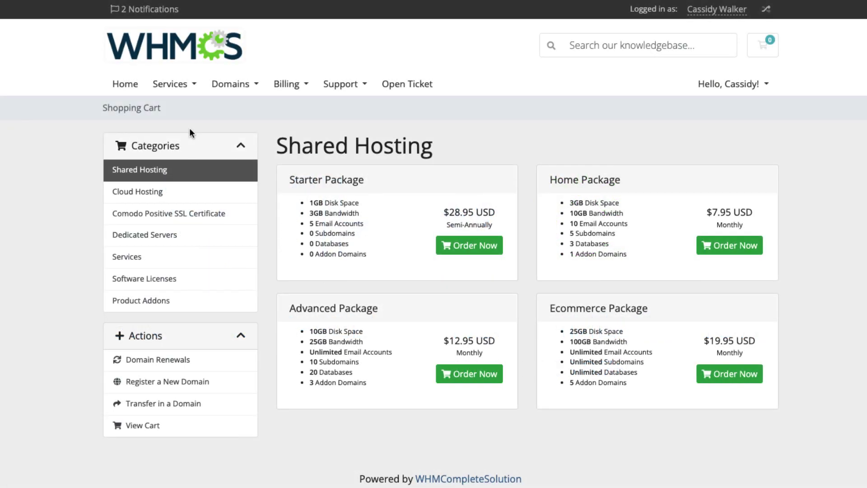
- Order WordPress Theme Design from Services, then add the suggested Starter Package to the cart
{"action": "left_click", "coordinate": [172, 262]}
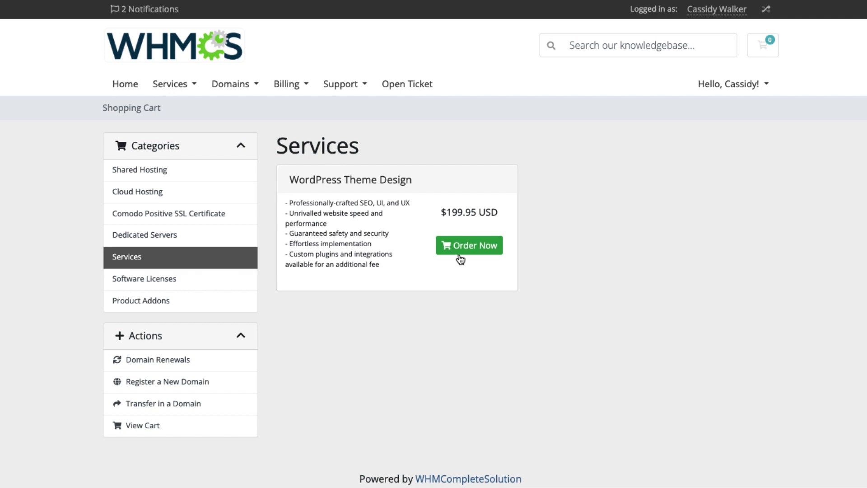
{"action": "left_click", "coordinate": [471, 249]}
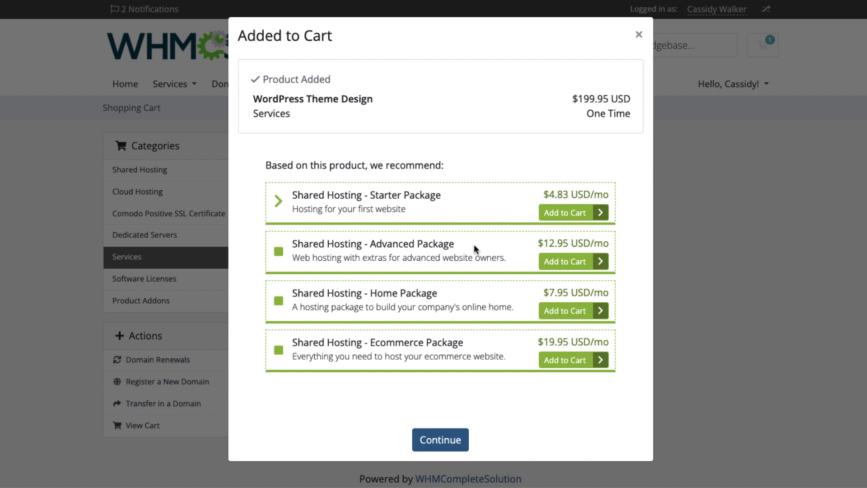
{"action": "left_click", "coordinate": [574, 213]}
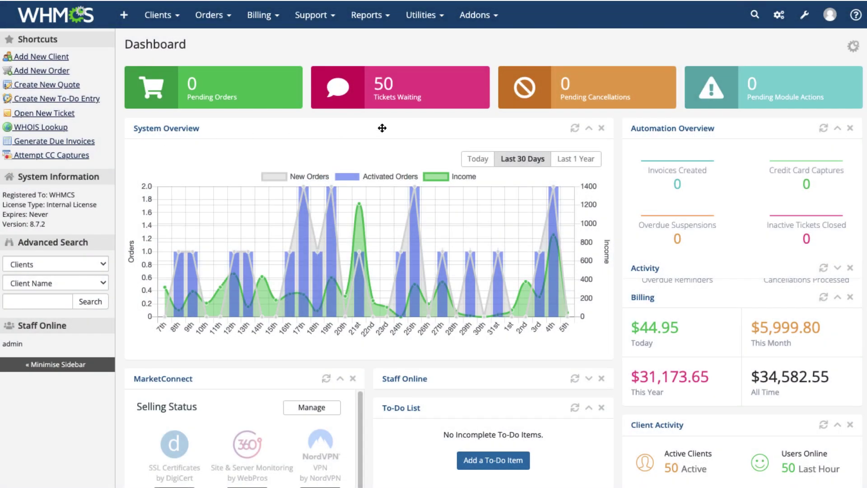
- Go to System Settings > General Settings and show the Ordering tab's cross-selling options
{"action": "left_click", "coordinate": [804, 17]}
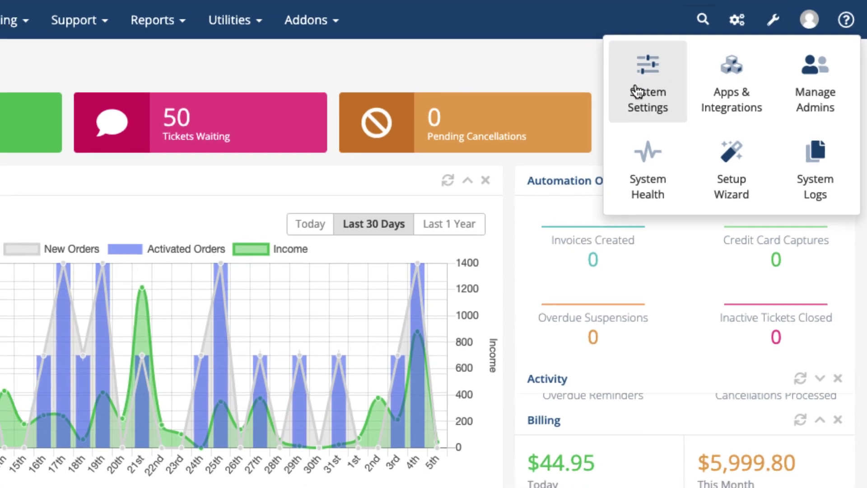
{"action": "left_click", "coordinate": [625, 95]}
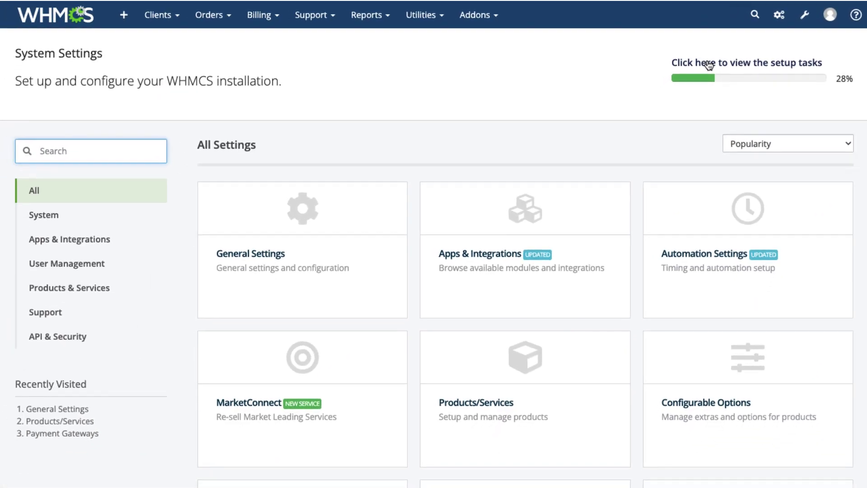
{"action": "left_click", "coordinate": [303, 200]}
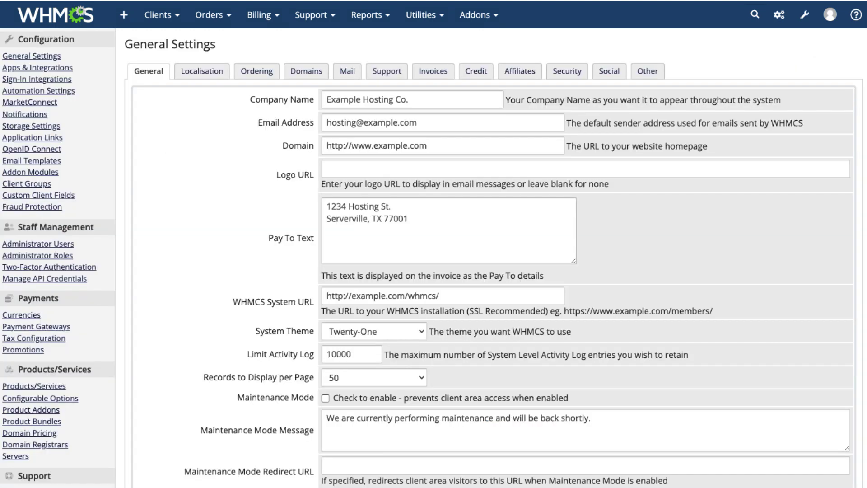
{"action": "left_click", "coordinate": [257, 73]}
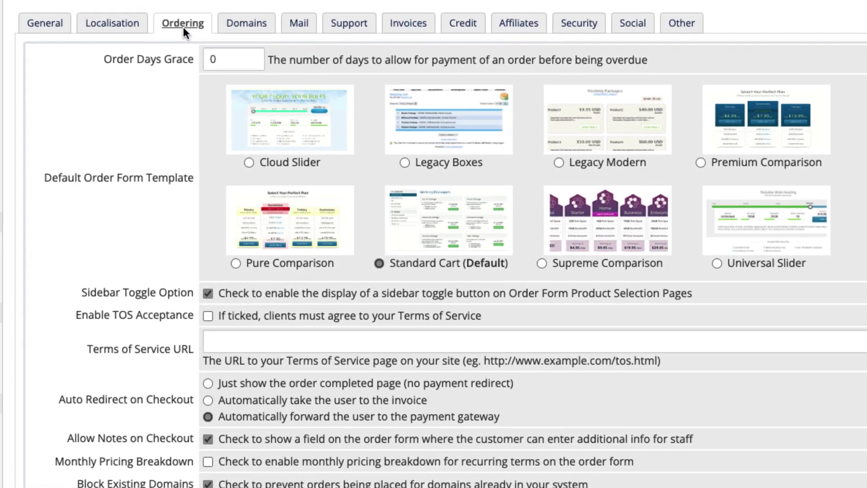
{"action": "scroll", "coordinate": [434, 244], "scroll_direction": "down", "scroll_amount": 6}
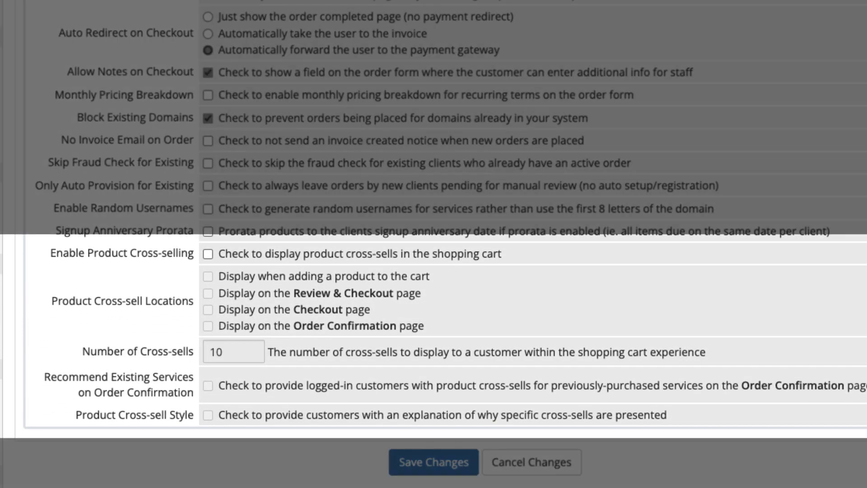
- Enable product cross-selling with 10 cross-sells, existing-service recommendations and cross-sell explanations, then save
{"action": "left_click", "coordinate": [210, 255]}
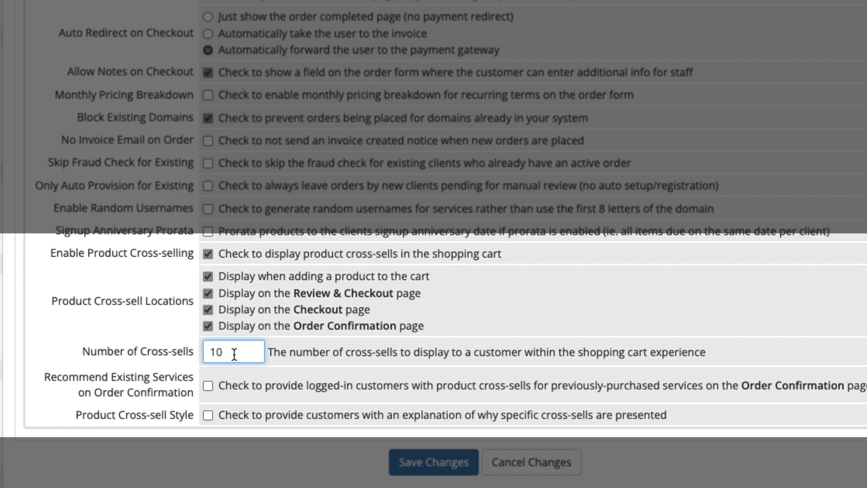
{"action": "left_click", "coordinate": [234, 372]}
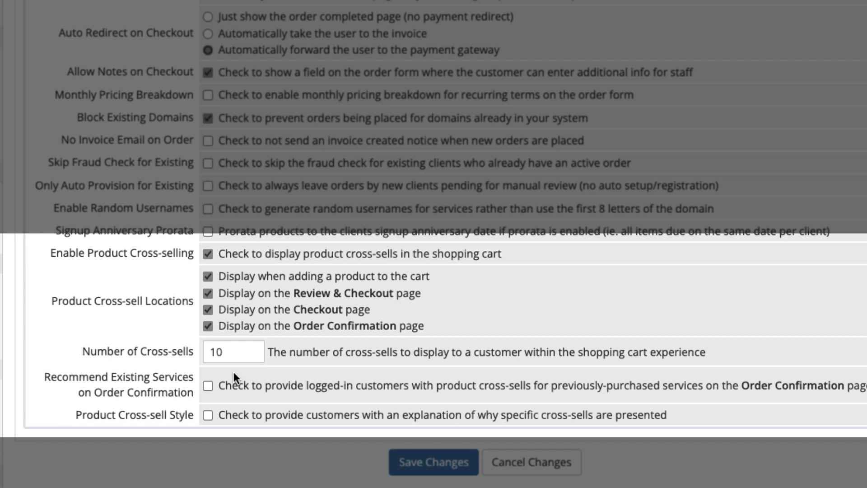
{"action": "left_click", "coordinate": [224, 387]}
{"action": "left_click", "coordinate": [218, 414]}
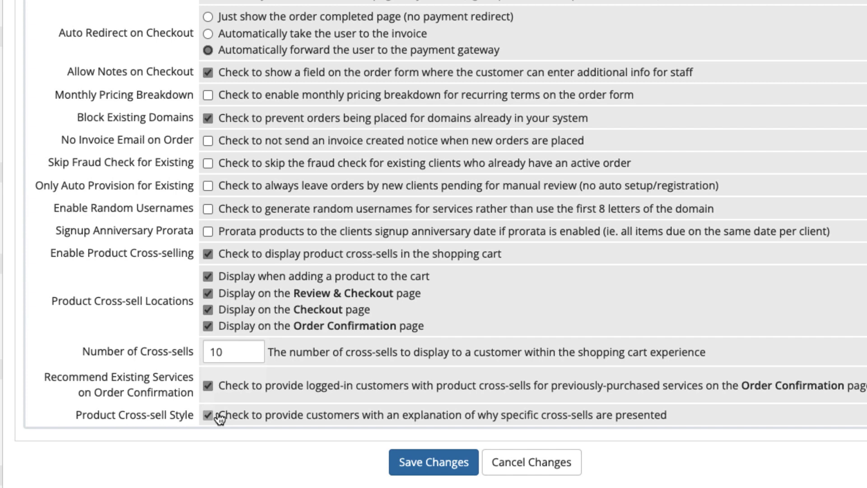
{"action": "left_click", "coordinate": [411, 472]}
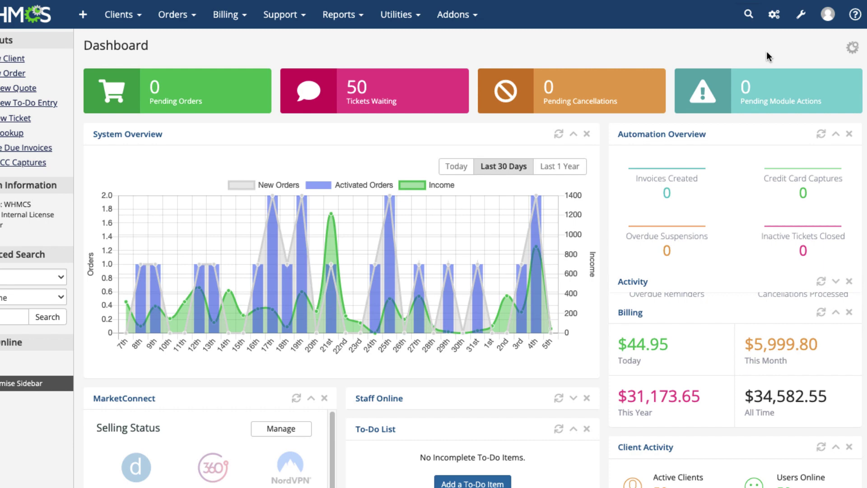
- Open the Products/Services list from System Settings, showing the Shared Hosting products
{"action": "left_click", "coordinate": [805, 14]}
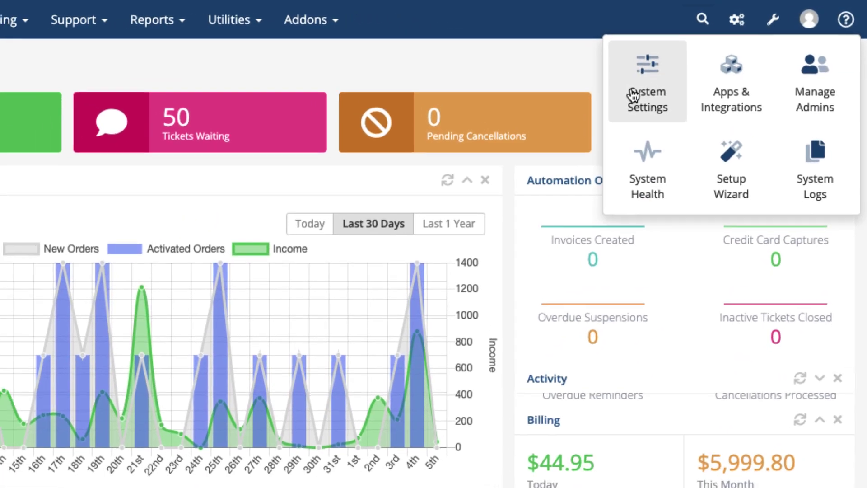
{"action": "left_click", "coordinate": [630, 101]}
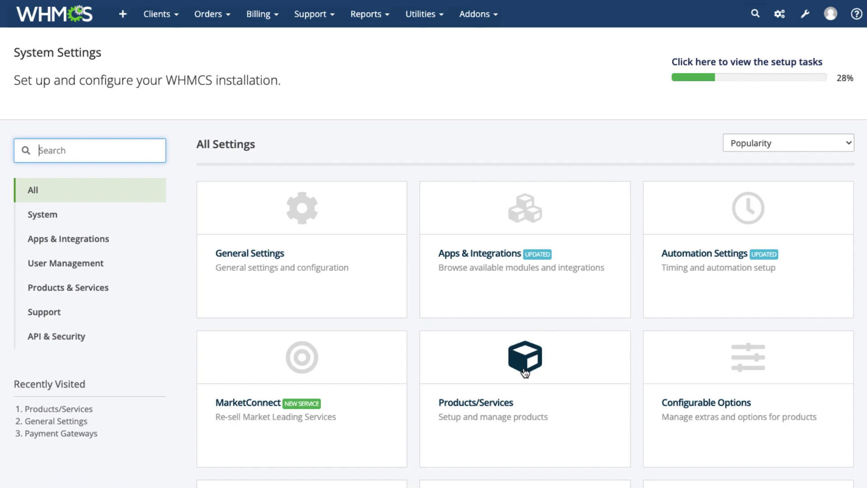
{"action": "left_click", "coordinate": [525, 371]}
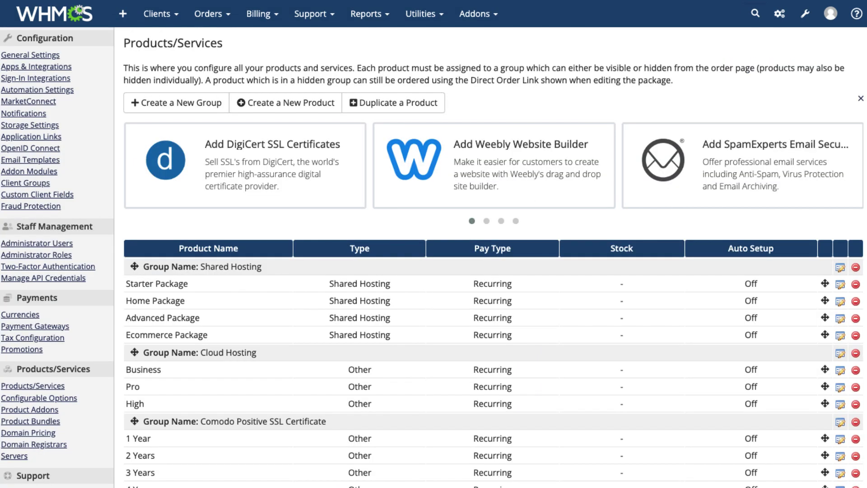
{"action": "scroll", "coordinate": [433, 244], "scroll_direction": "down", "scroll_amount": 5}
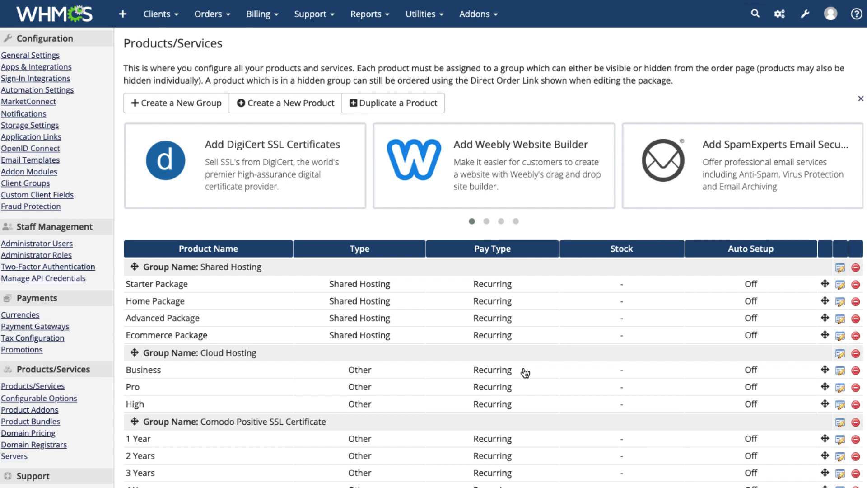
- Give the Starter Package tagline 'Hosting for your first website' and a short description listing 1GB disk, 3GB bandwidth, 5 email accounts
{"action": "left_click", "coordinate": [841, 285]}
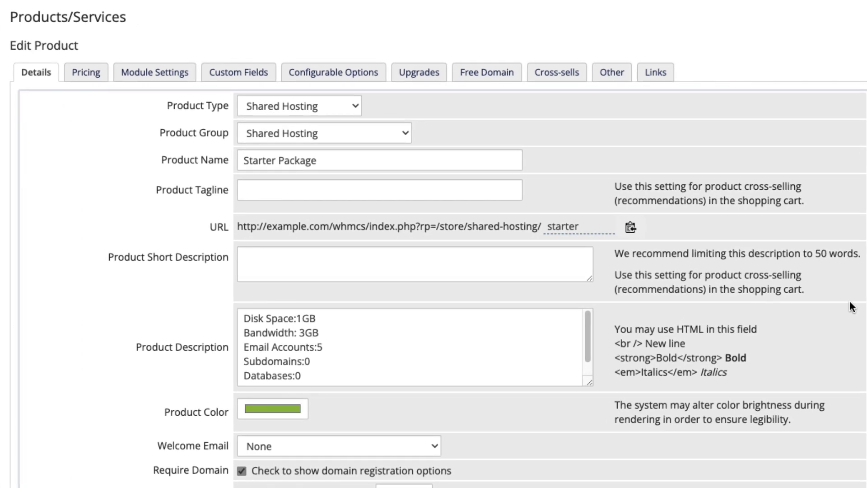
{"action": "left_click", "coordinate": [463, 191]}
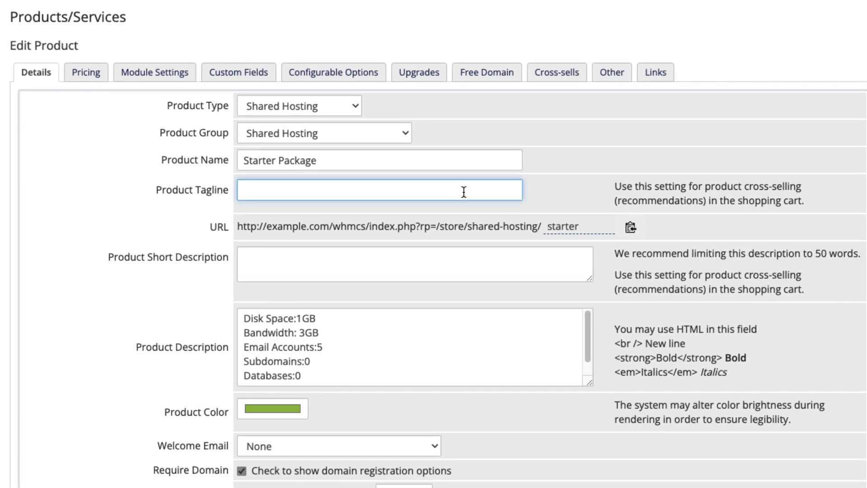
{"action": "type", "text": "Hosting"}
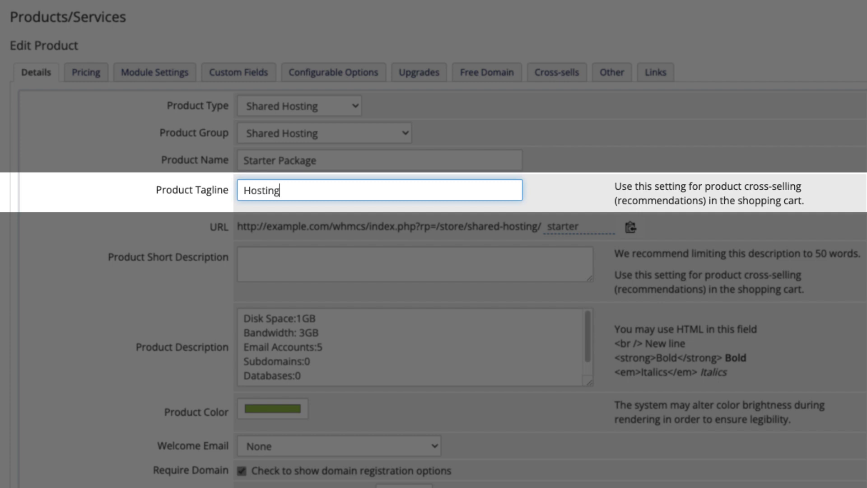
{"action": "type", "text": " for your first website"}
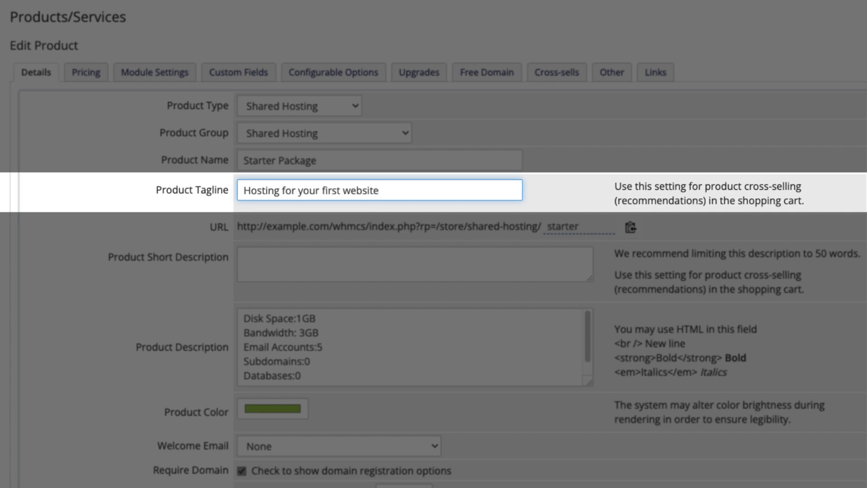
{"action": "left_click", "coordinate": [463, 269]}
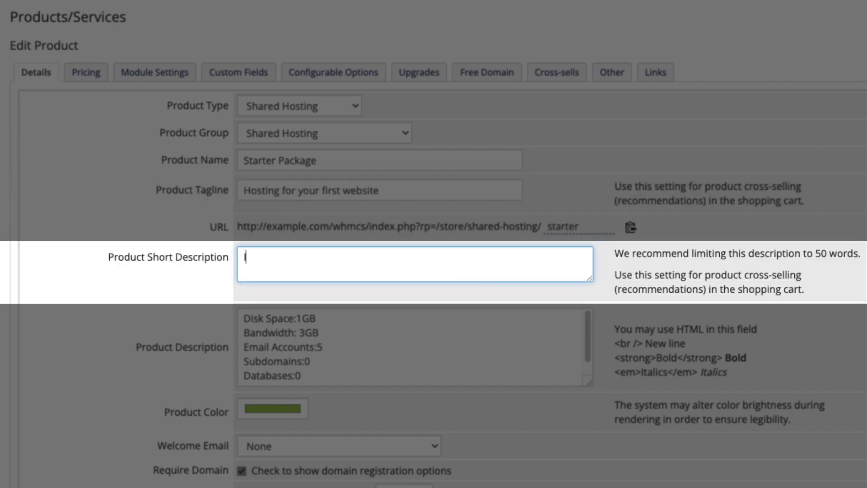
{"action": "type", "text": "Includes 1GB disk spac"}
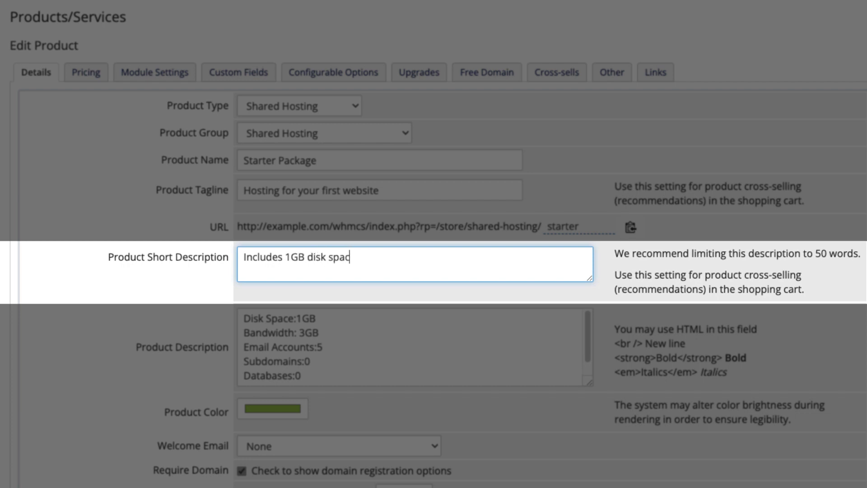
{"action": "type", "text": "e, 3GB bandwidth, and 5 "}
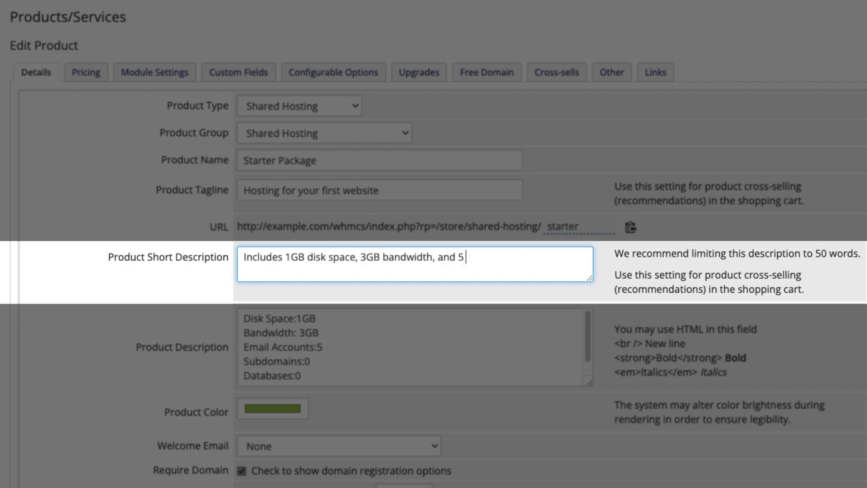
{"action": "type", "text": "email accounts"}
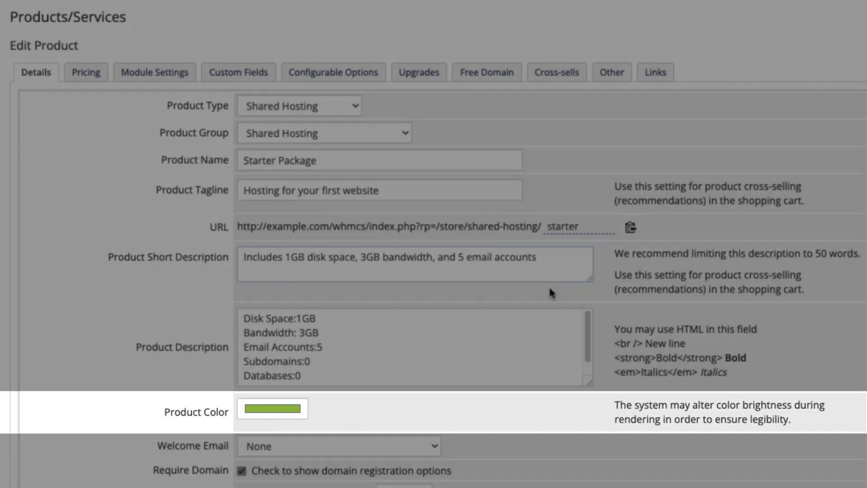
- Set the Starter Package's product colour to light blue and save the product
{"action": "left_click", "coordinate": [548, 286]}
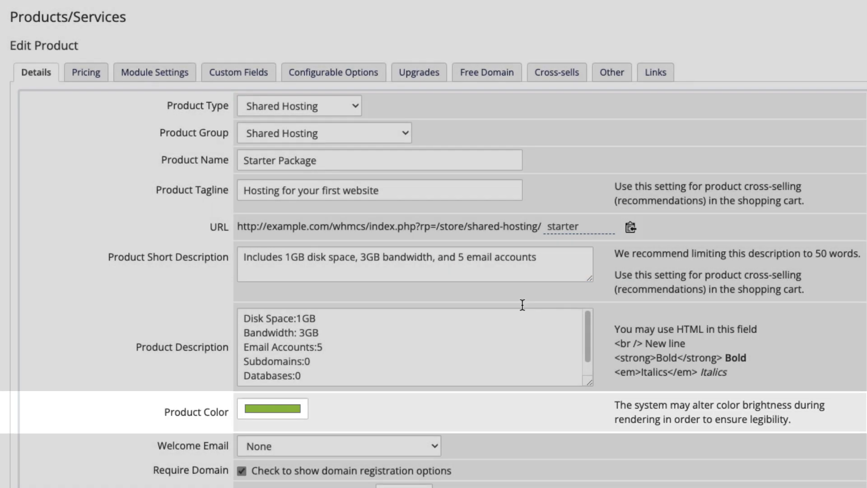
{"action": "left_click", "coordinate": [298, 409]}
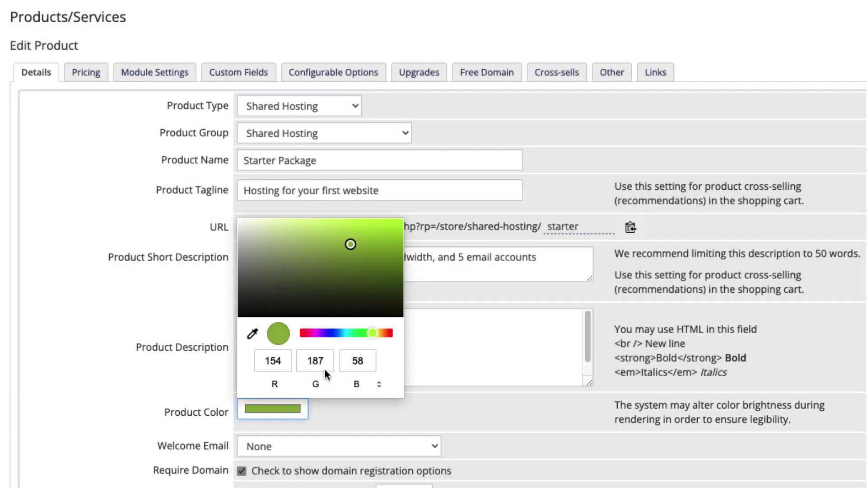
{"action": "left_click", "coordinate": [340, 333]}
{"action": "left_click", "coordinate": [301, 227]}
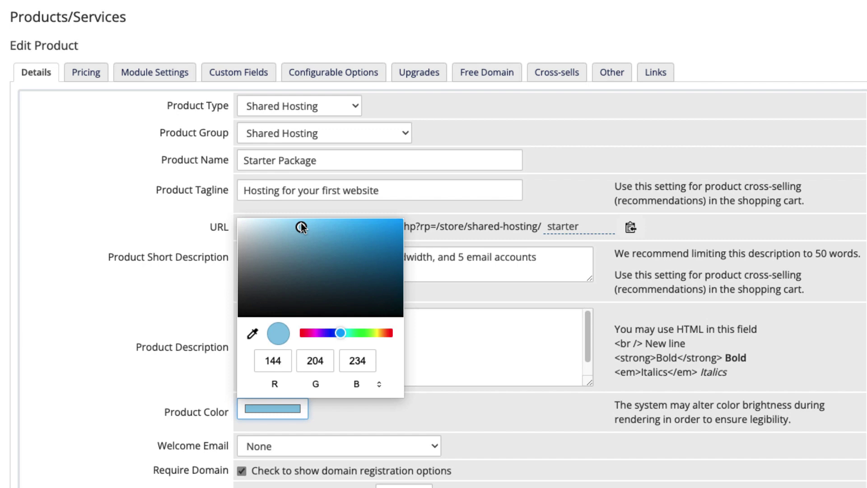
{"action": "left_click", "coordinate": [777, 426]}
{"action": "scroll", "coordinate": [777, 426], "scroll_direction": "down", "scroll_amount": 6}
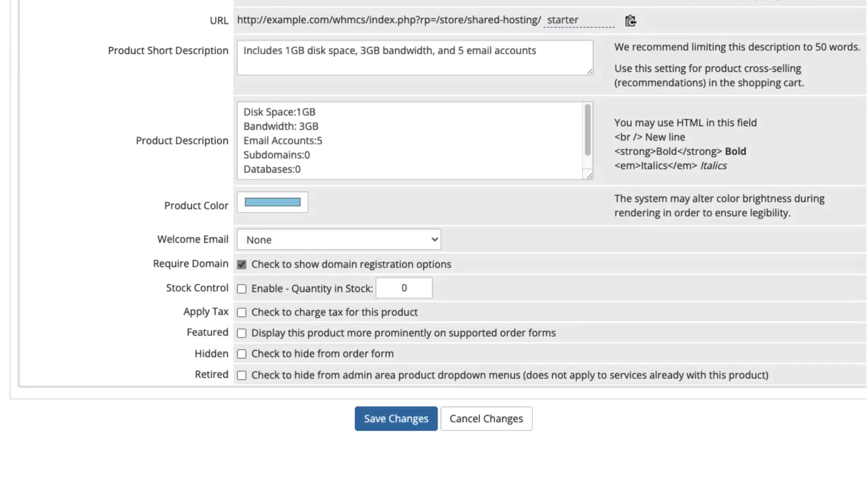
{"action": "left_click", "coordinate": [402, 364]}
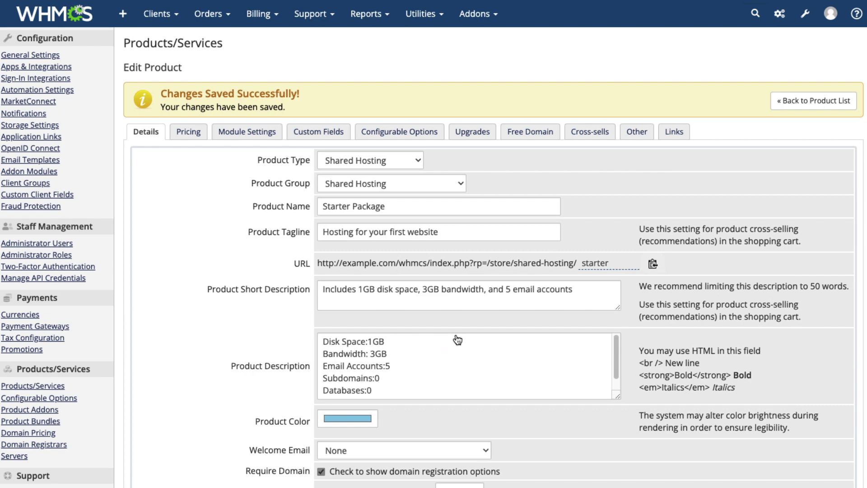
- In WordPress Theme Design's Cross-sells, add Shared Hosting - Starter Package and move it to the top
{"action": "left_click", "coordinate": [784, 105]}
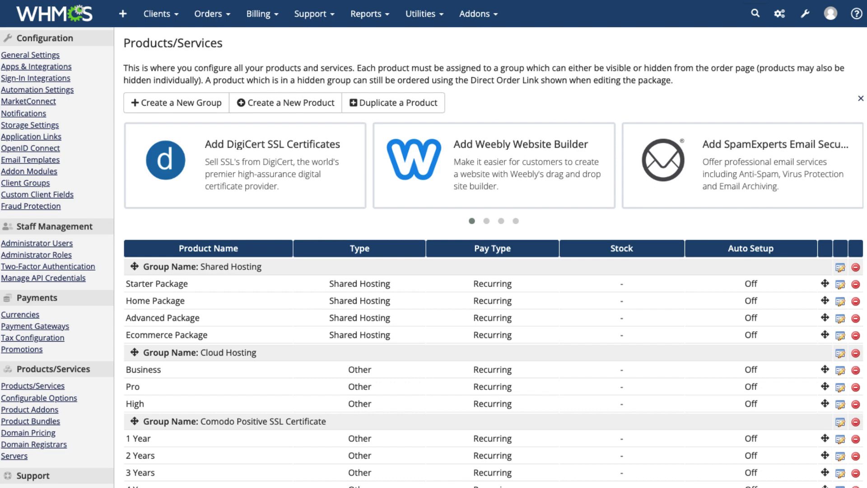
{"action": "scroll", "coordinate": [492, 271], "scroll_direction": "down", "scroll_amount": 6}
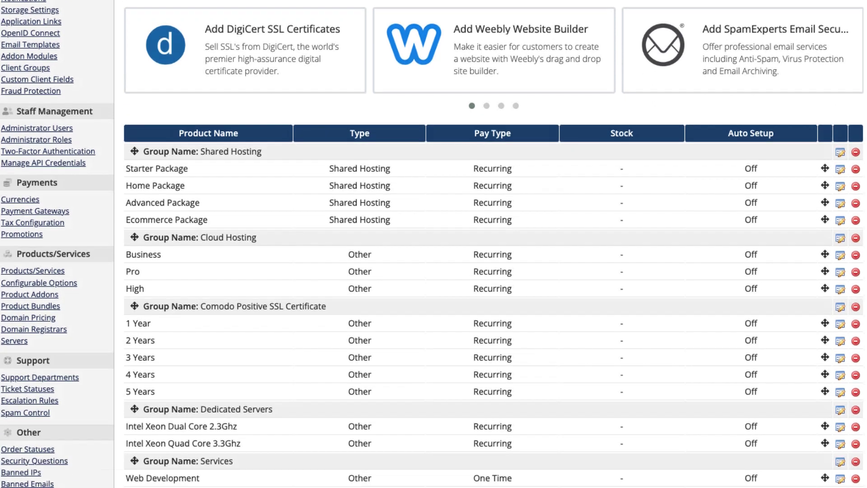
{"action": "left_click", "coordinate": [841, 316]}
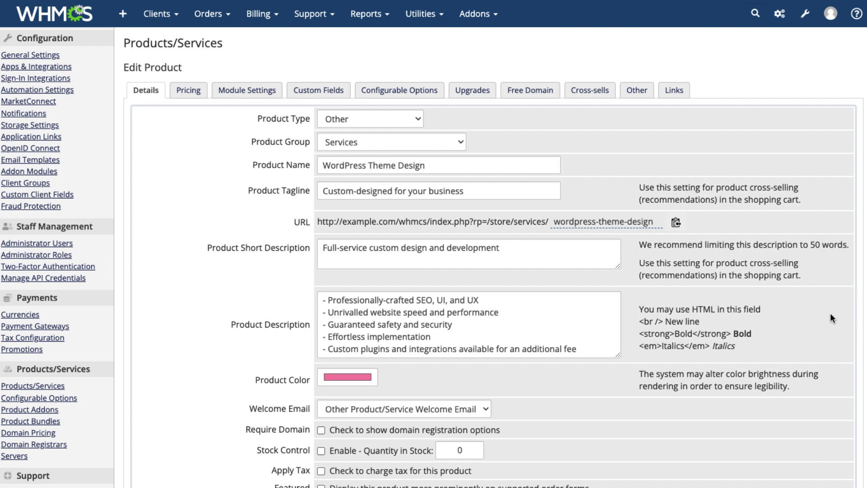
{"action": "left_click", "coordinate": [589, 89]}
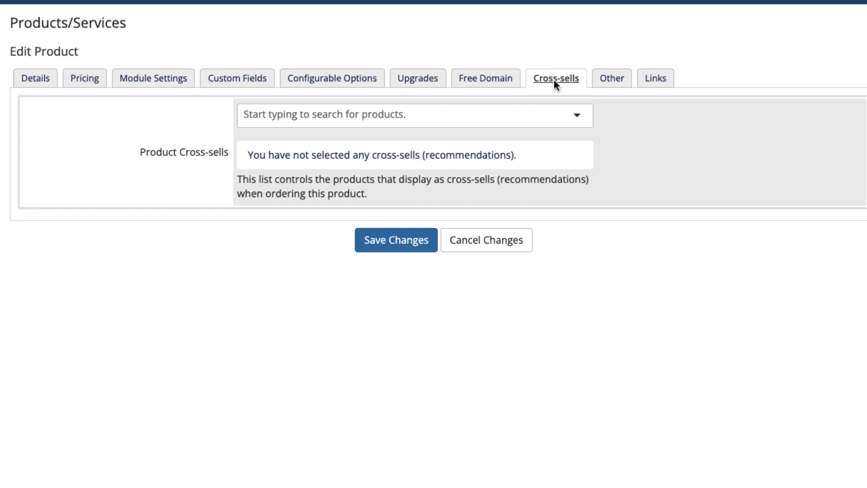
{"action": "left_click", "coordinate": [544, 117]}
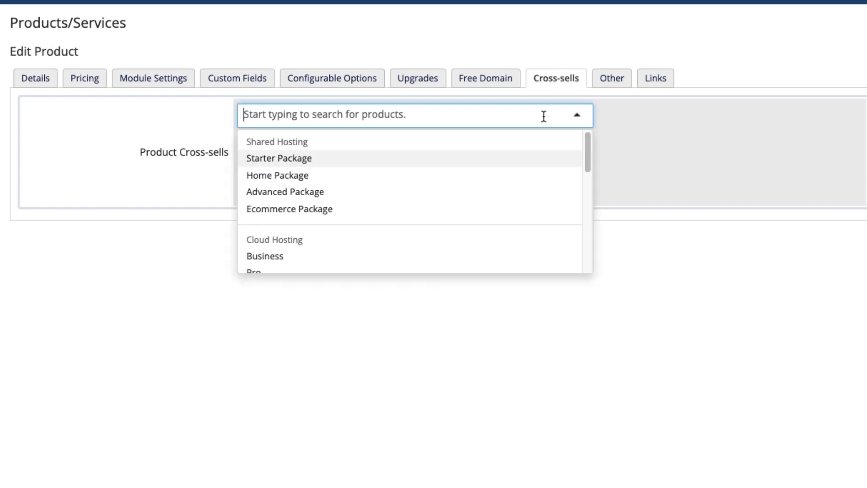
{"action": "left_click", "coordinate": [532, 159]}
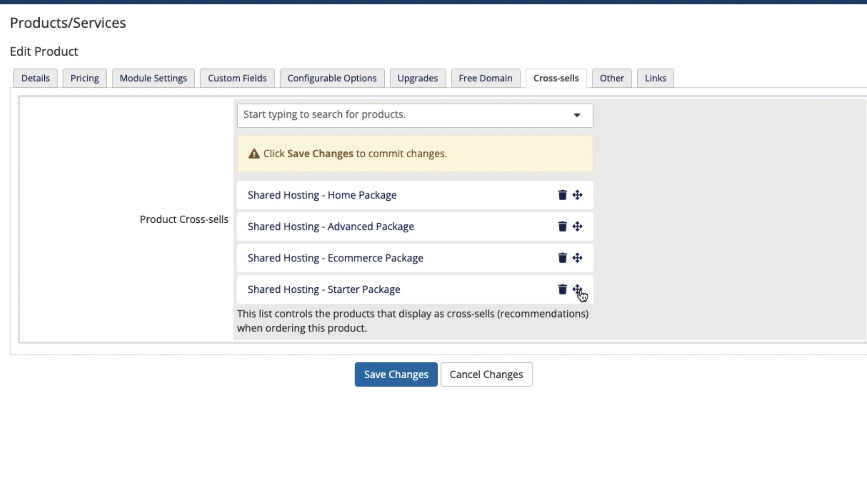
{"action": "left_click_drag", "start_coordinate": [579, 289], "coordinate": [587, 195]}
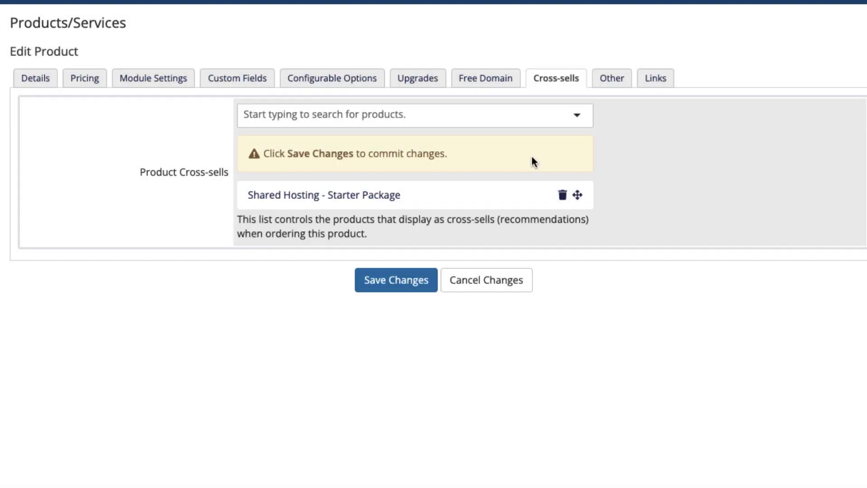
- Save WordPress Theme Design's Starter Package cross-sell recommendation
{"action": "left_click", "coordinate": [393, 280]}
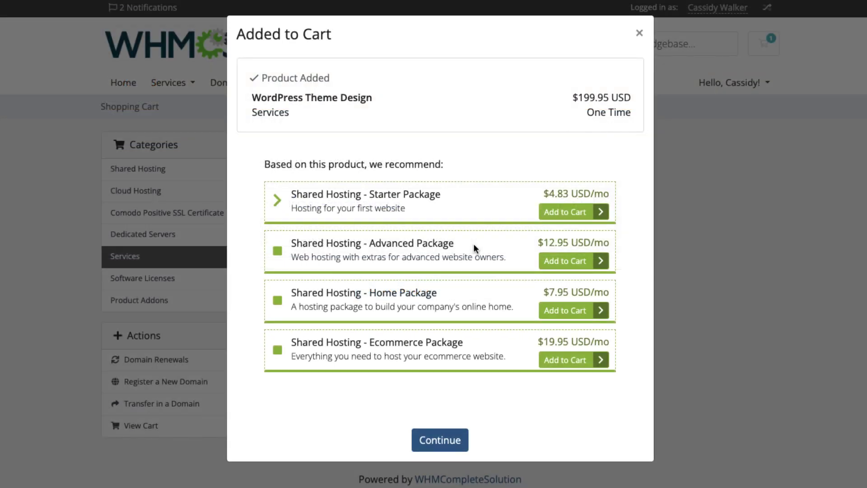